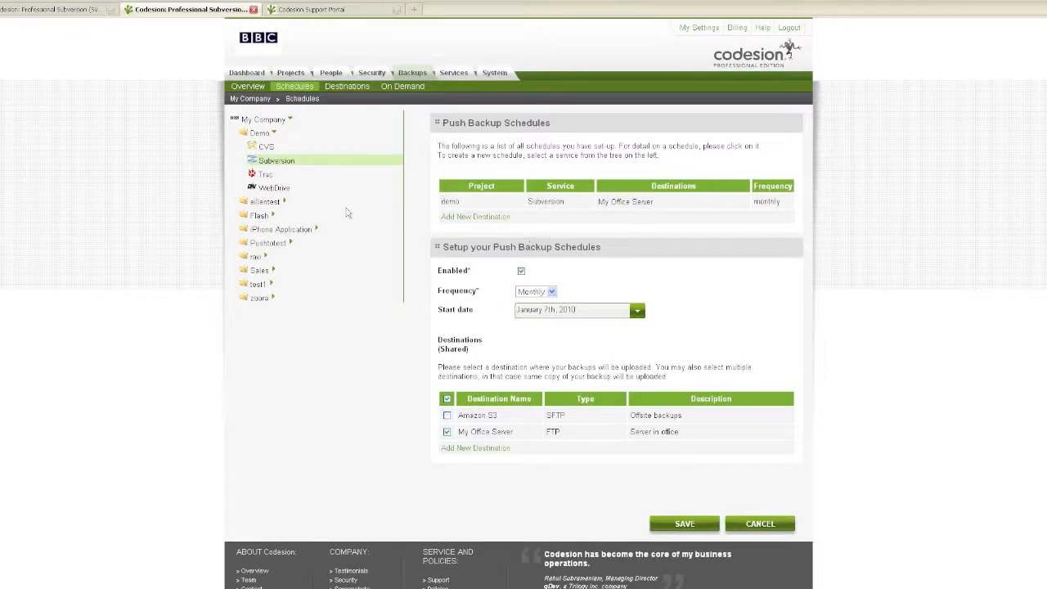
- Open the test1 project from the Projects list and scroll to its Subversion service options
left_click(292, 73)
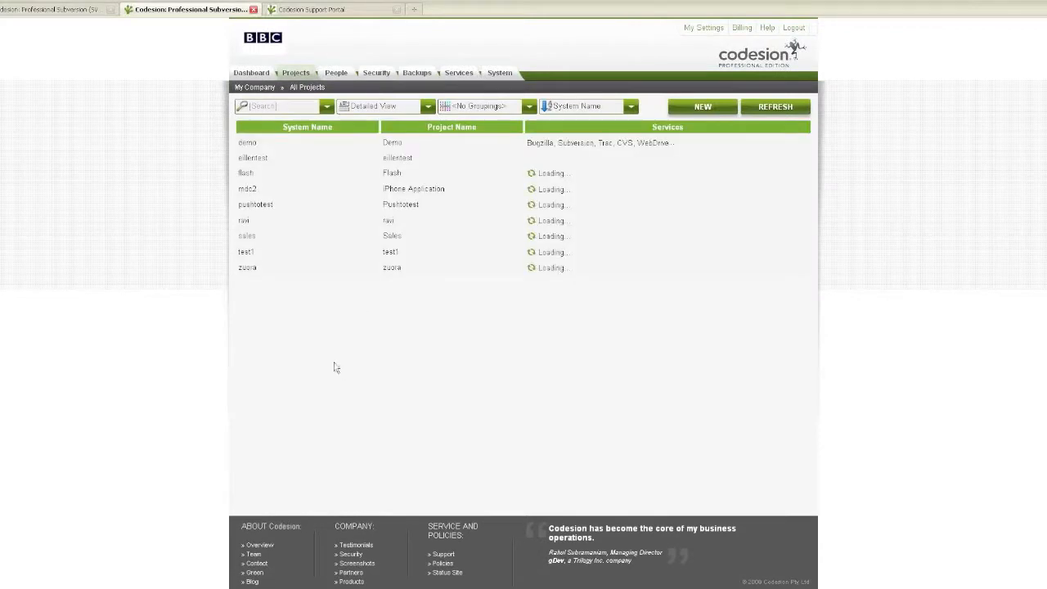
left_click(246, 252)
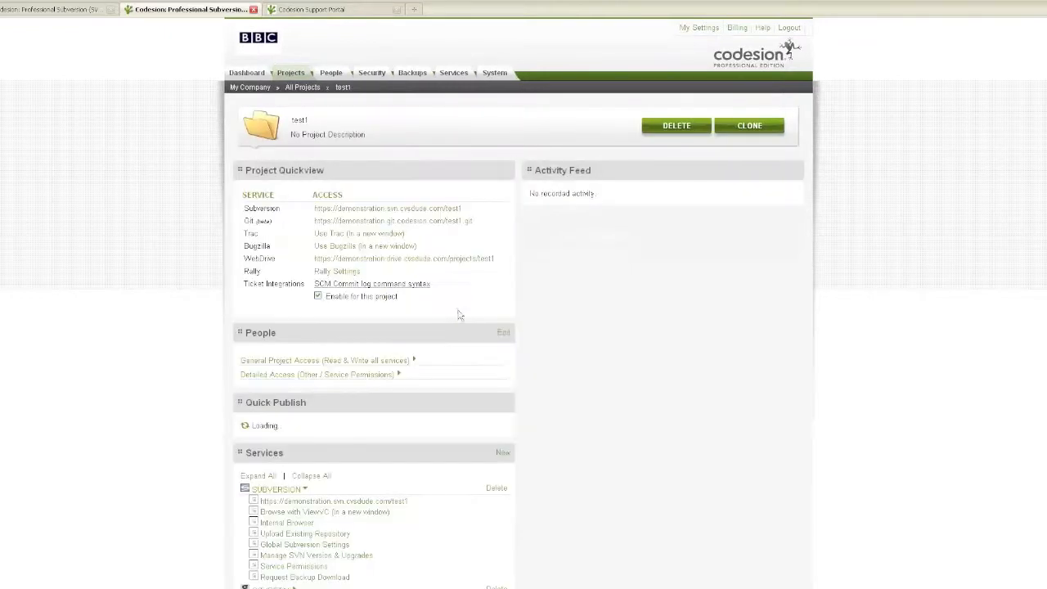
scroll(472, 353, "down", 3)
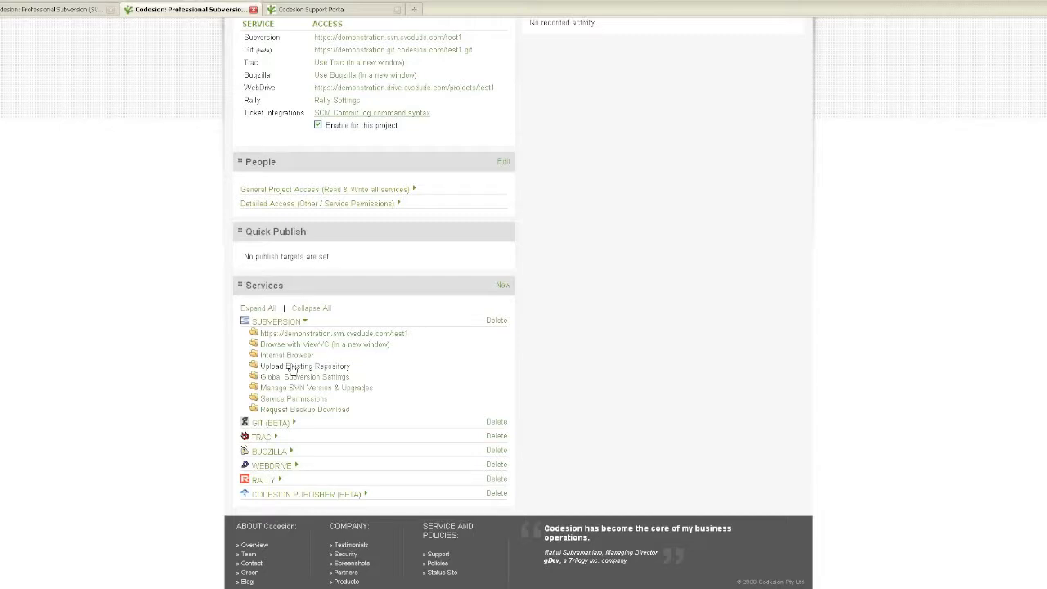
- Start an SVN repository import into test1 from a zipped dump file
left_click(291, 367)
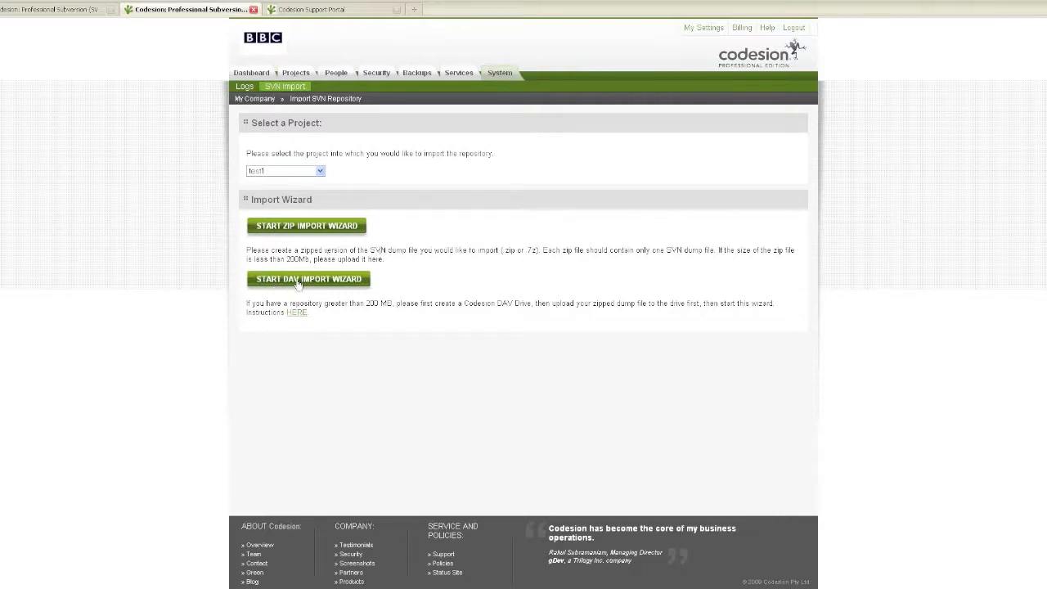
left_click(293, 232)
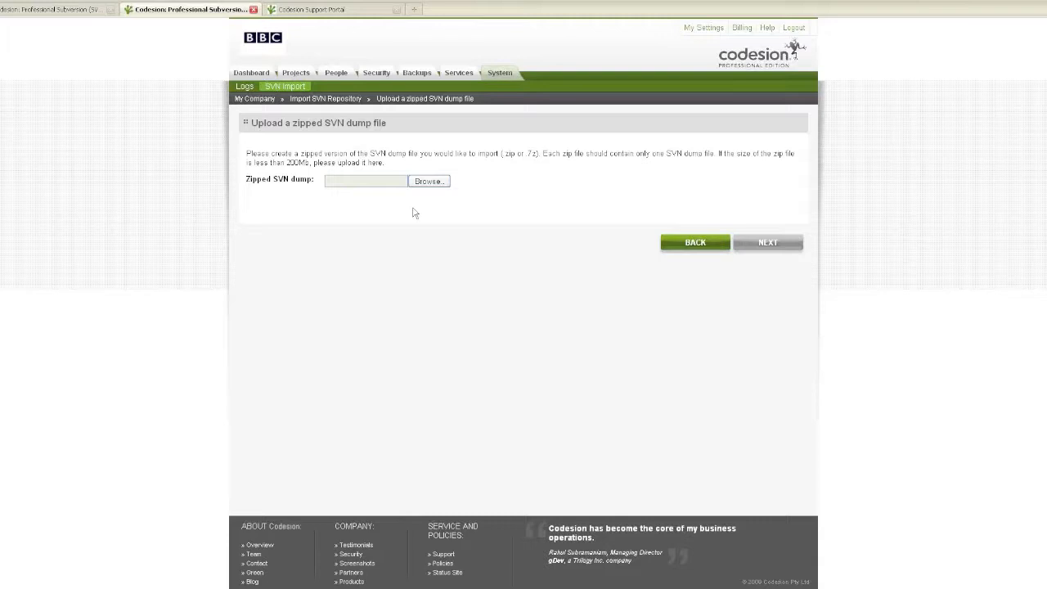
- Return to Projects and open the project page showing its six Quick Publish targets
left_click(301, 73)
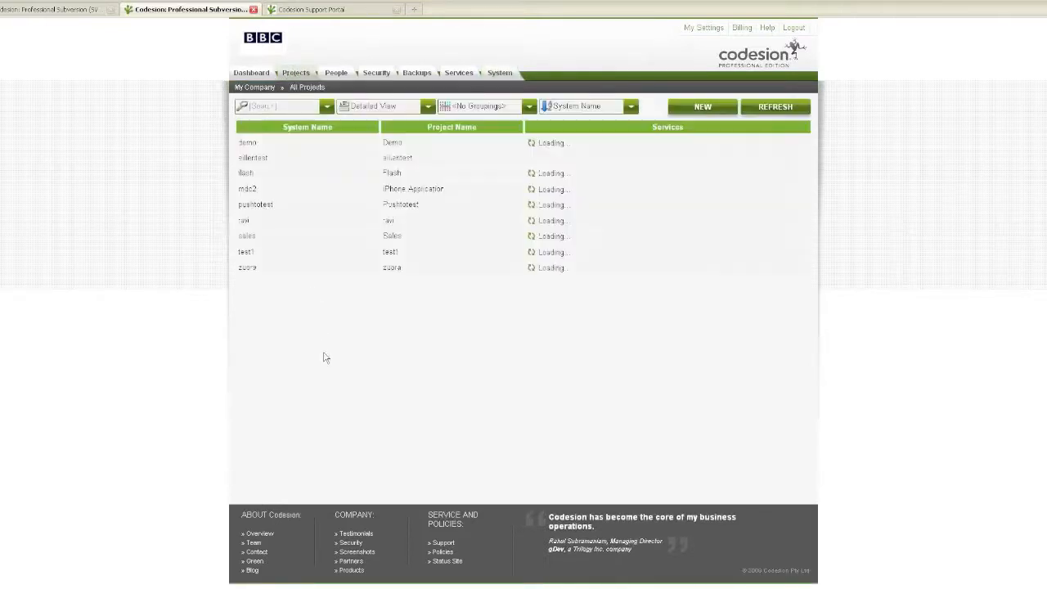
left_click(245, 253)
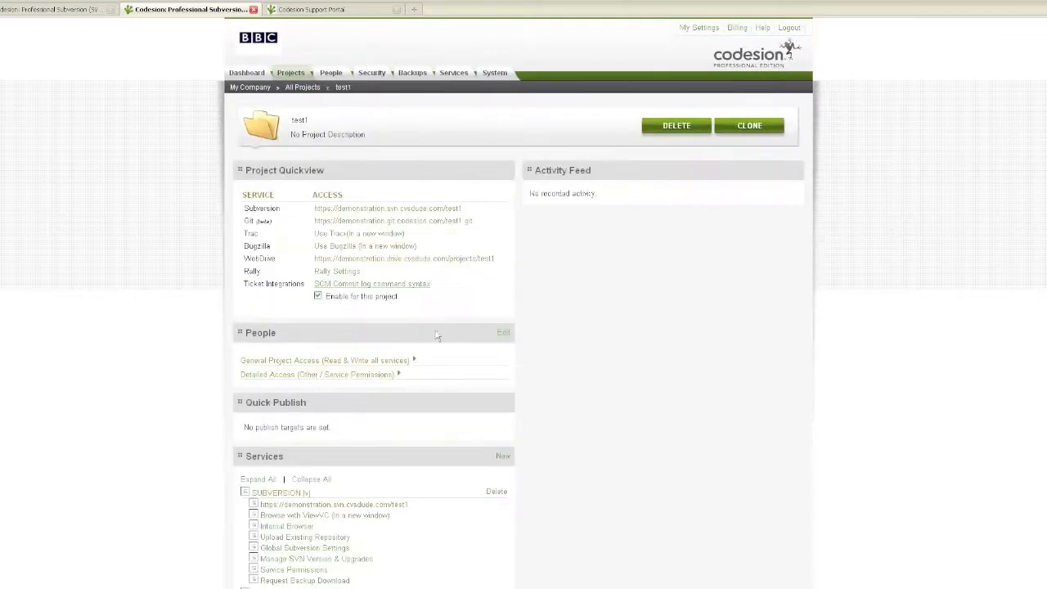
scroll(526, 351, "down", 3)
scroll(527, 351, "up", 1)
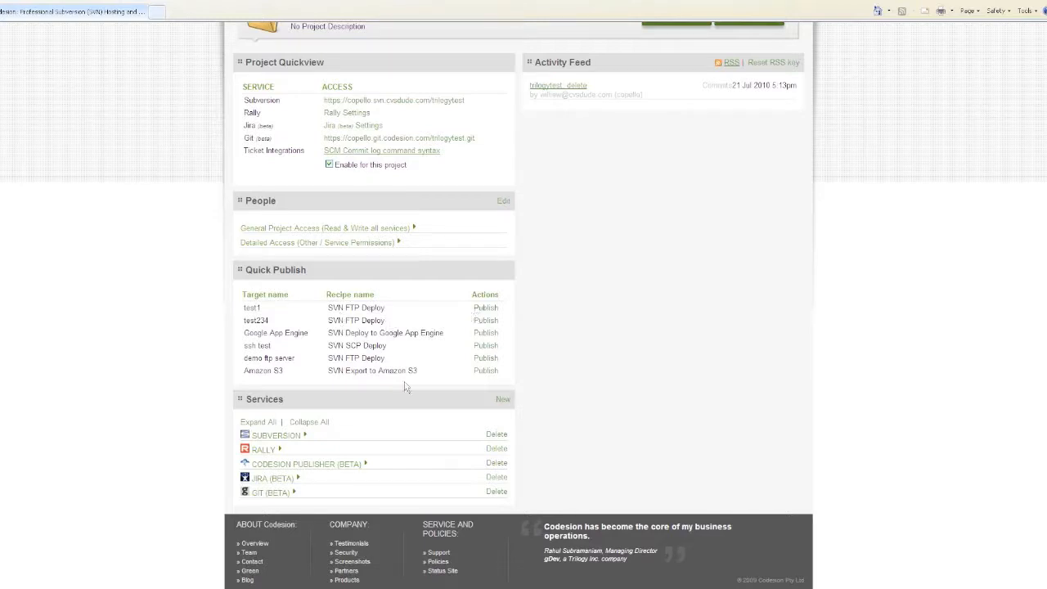
- Refresh the Test FTP site in FileZilla, confirm it is empty, then return to Codesion
left_click(449, 587)
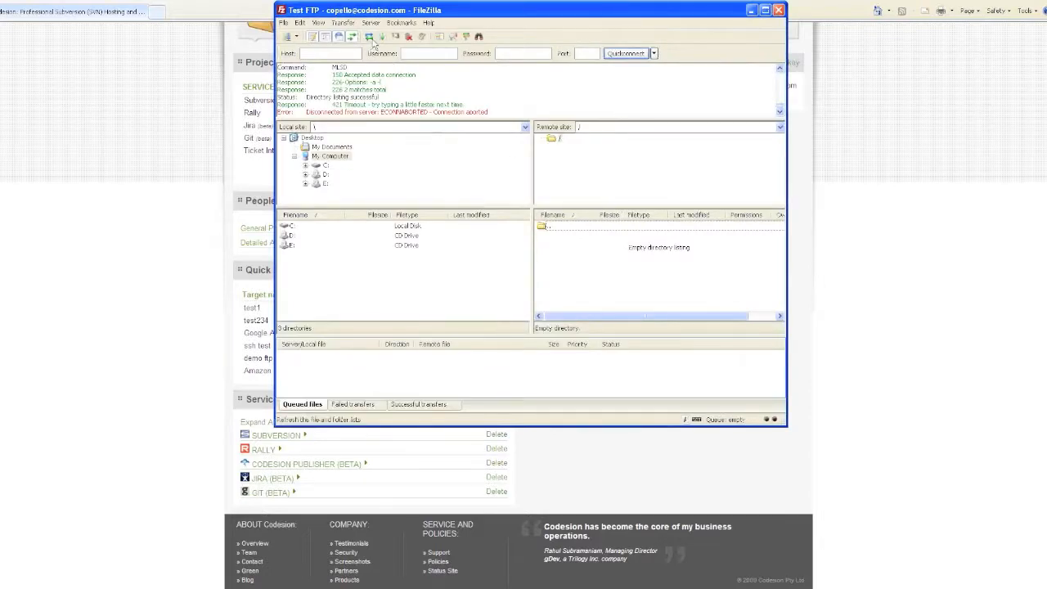
left_click(372, 39)
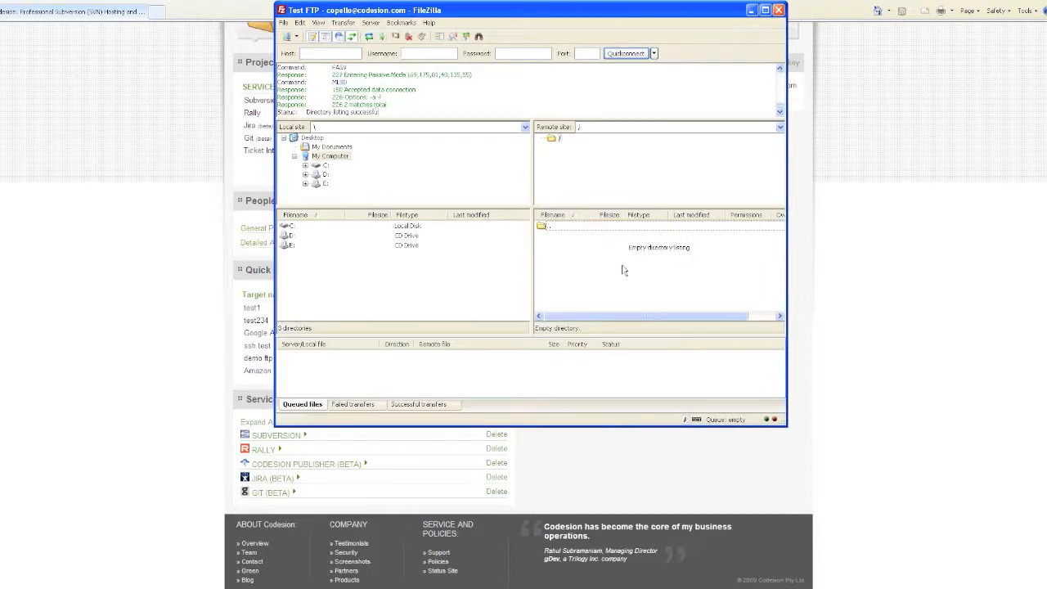
left_click(13, 236)
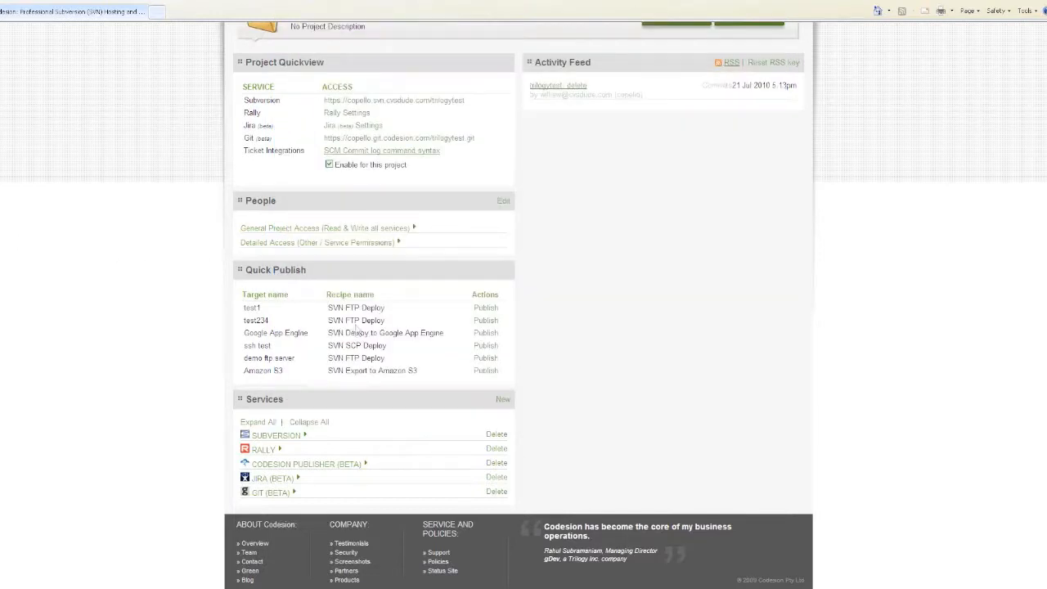
- Publish the test1 target over FTP and verify folders 11, 2 and gae appear in FileZilla
left_click(485, 308)
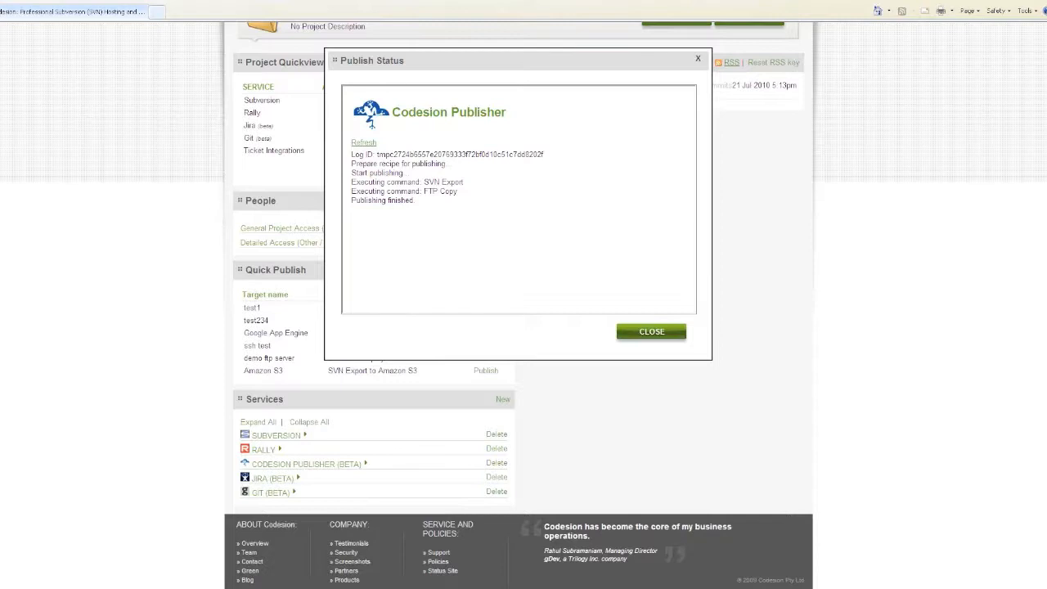
left_click(501, 587)
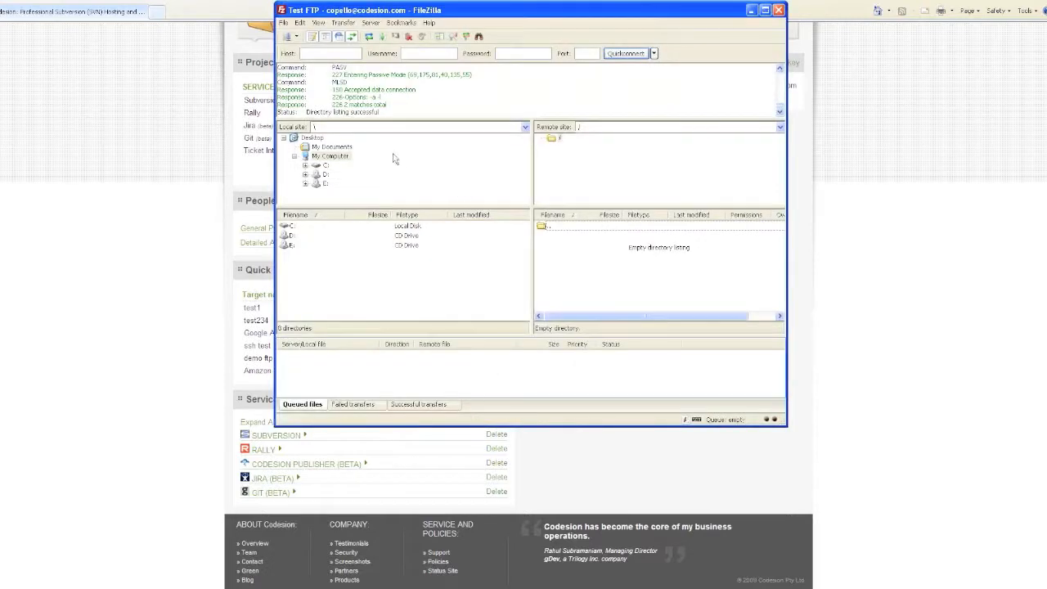
left_click(372, 39)
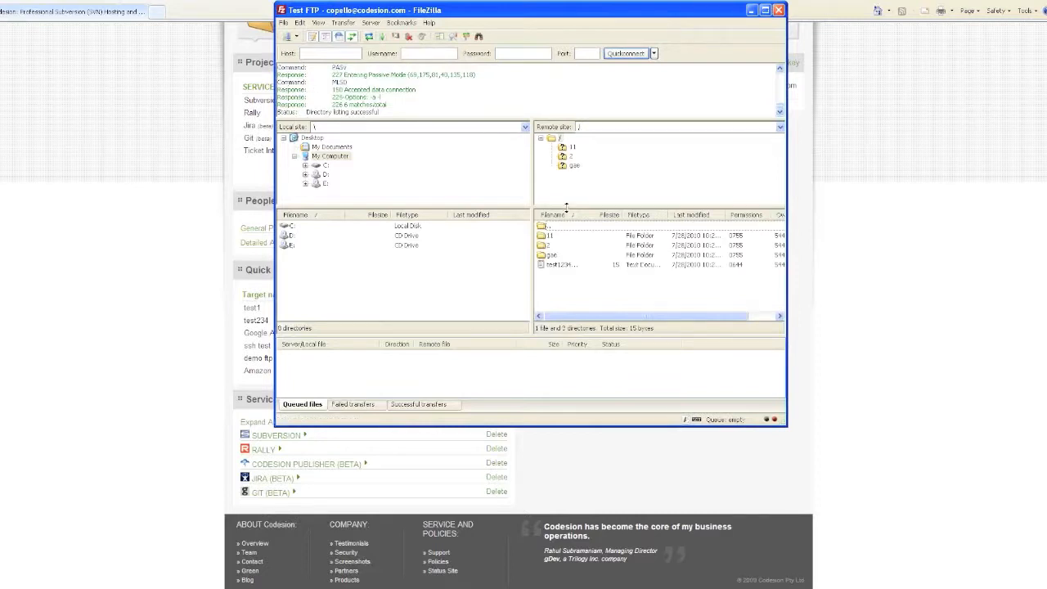
left_click(600, 236)
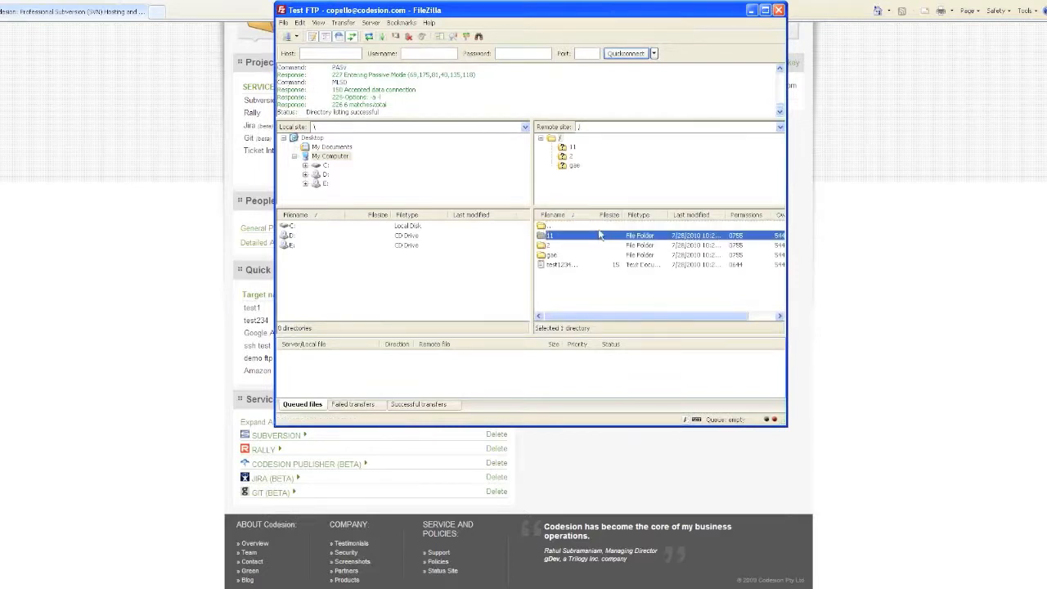
key("Down")
key("Down")
key("Down")
key("Up")
key("Up")
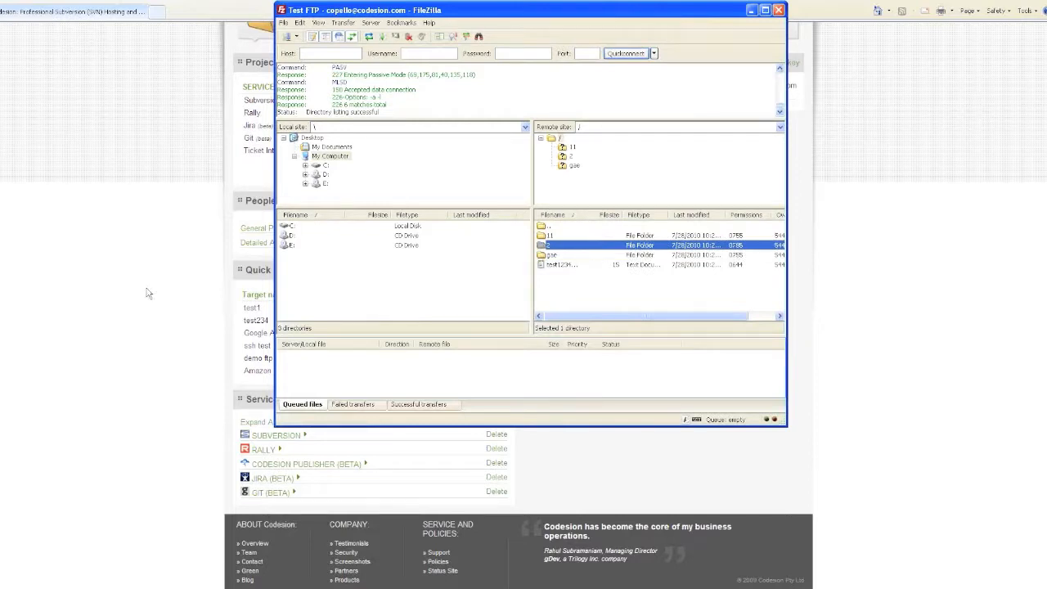
left_click(187, 295)
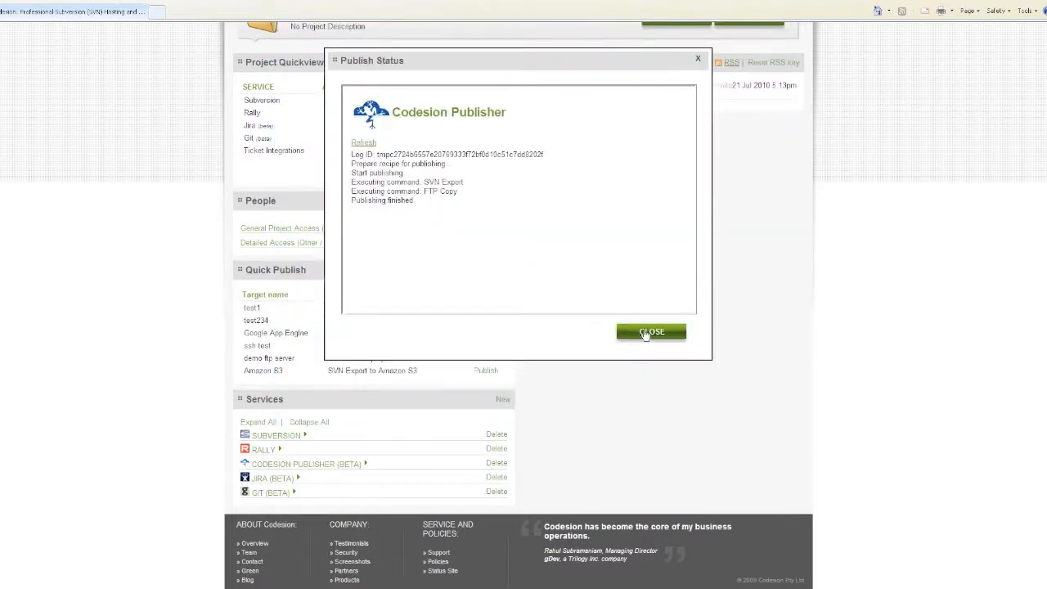
left_click(643, 333)
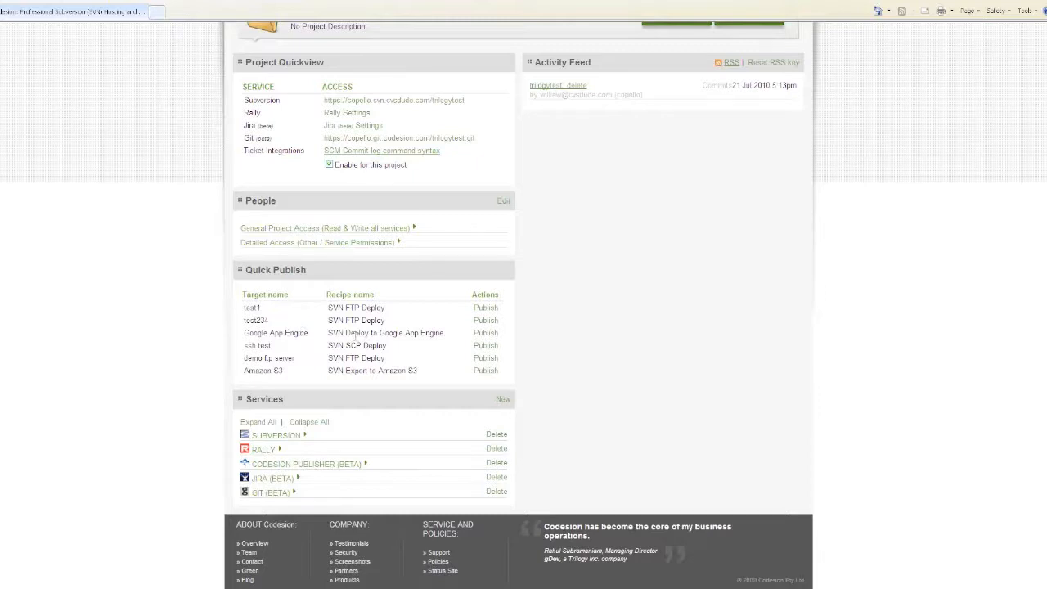
- Publish the Amazon S3 target, close its status report, and expand Codesion Publisher's options
left_click(485, 370)
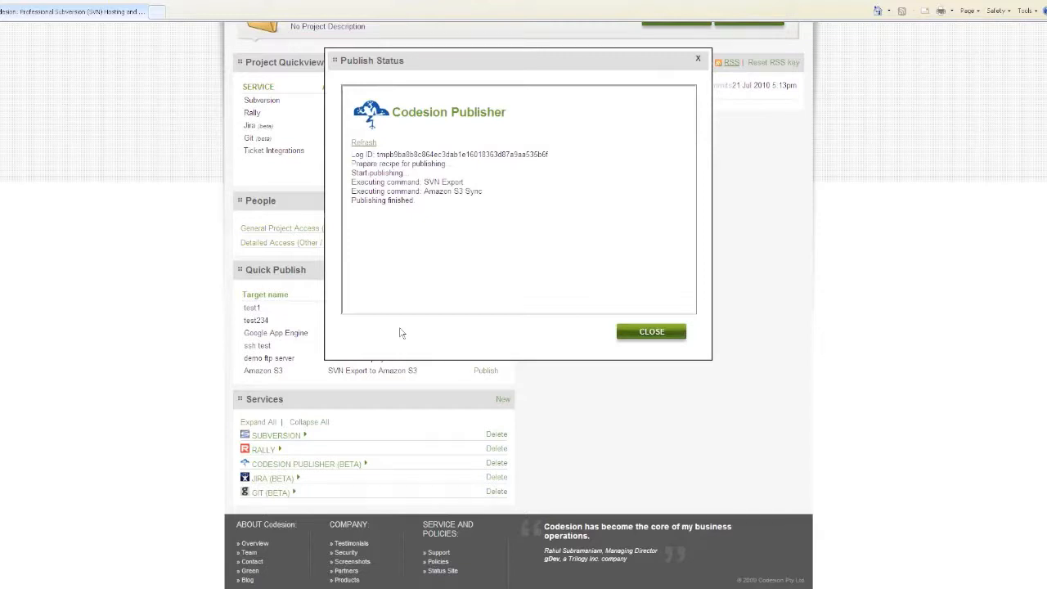
left_click(655, 333)
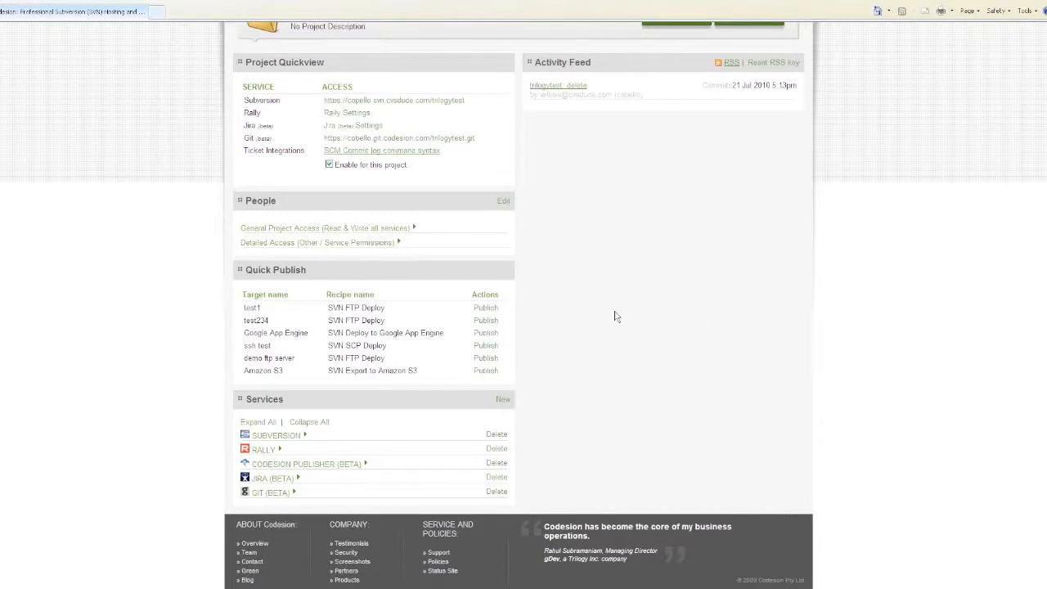
left_click(365, 465)
scroll(392, 466, "down", 1)
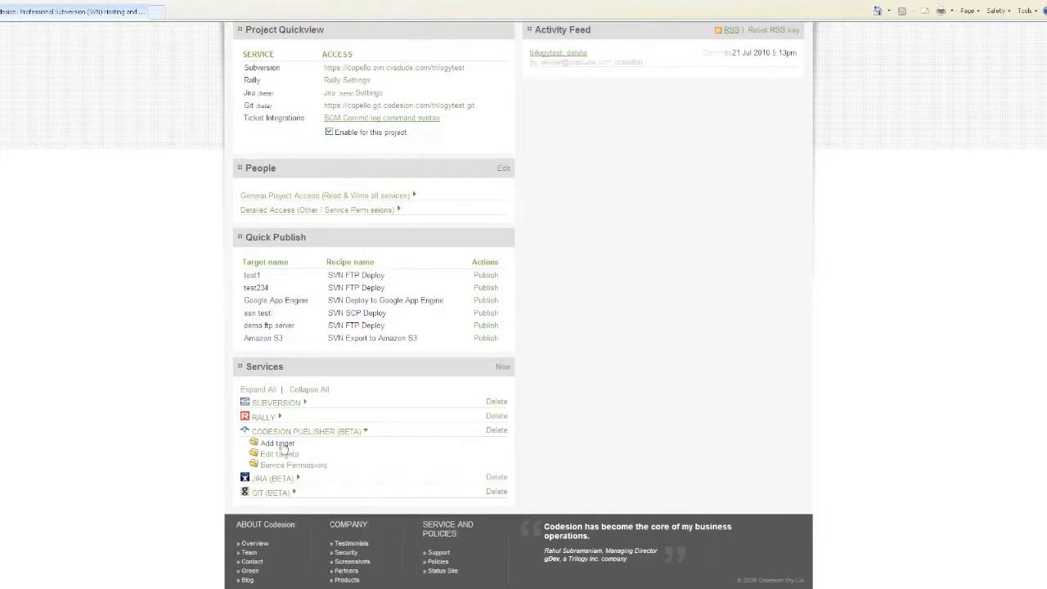
- Add a publish target named 'FTP 2' with the SVN FTP Deploy recipe, reaching the settings step
left_click(278, 444)
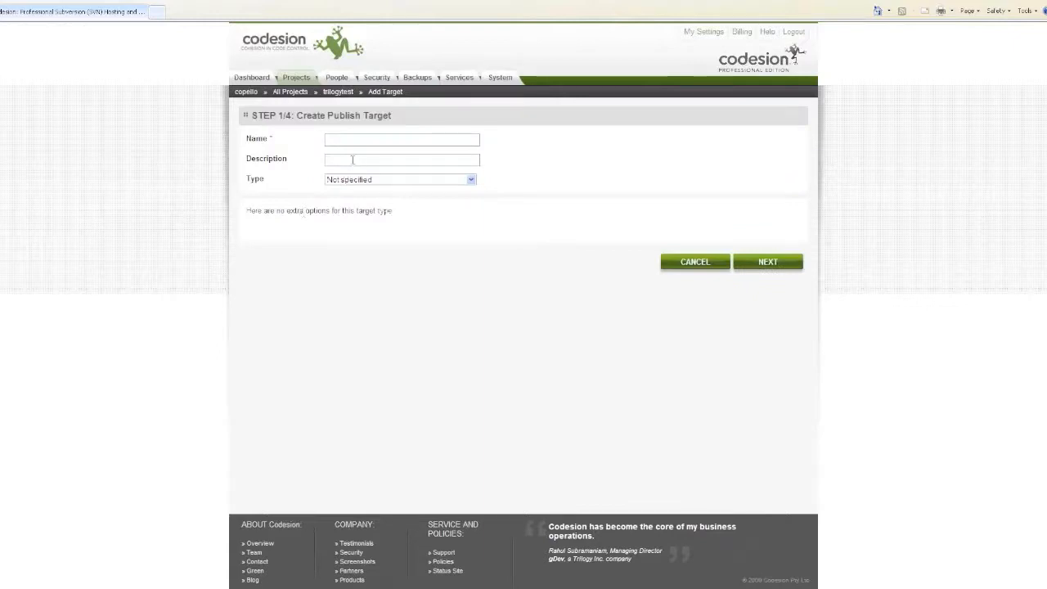
left_click(357, 143)
type("FTP 2")
left_click(766, 262)
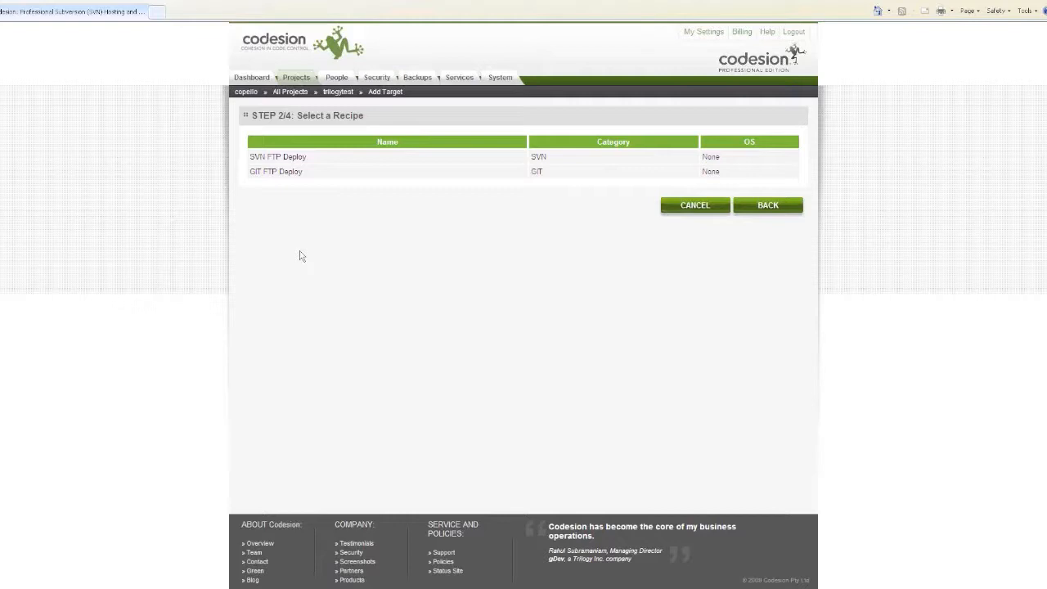
left_click(288, 158)
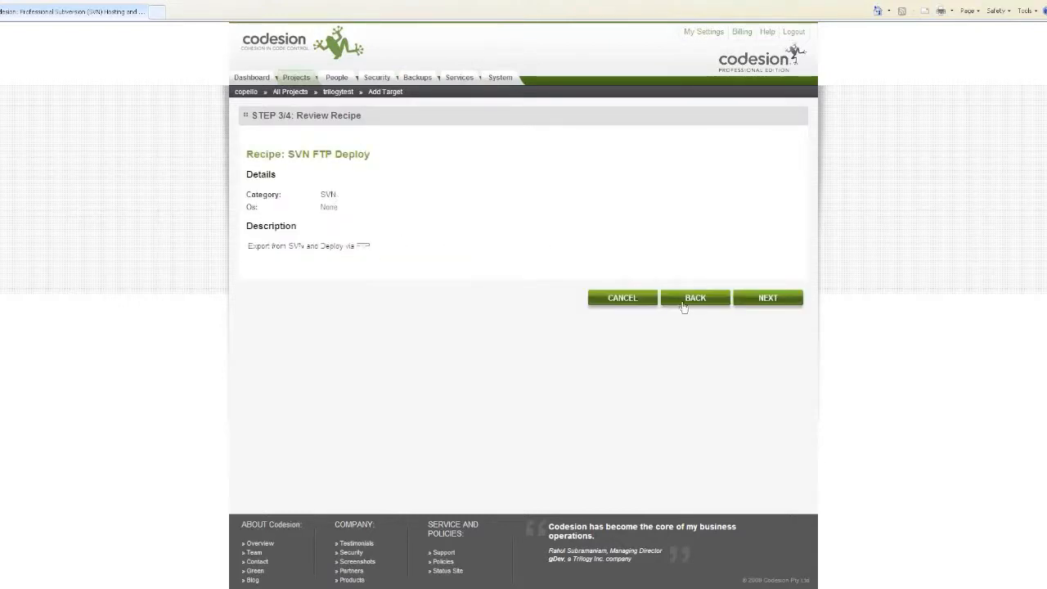
left_click(767, 299)
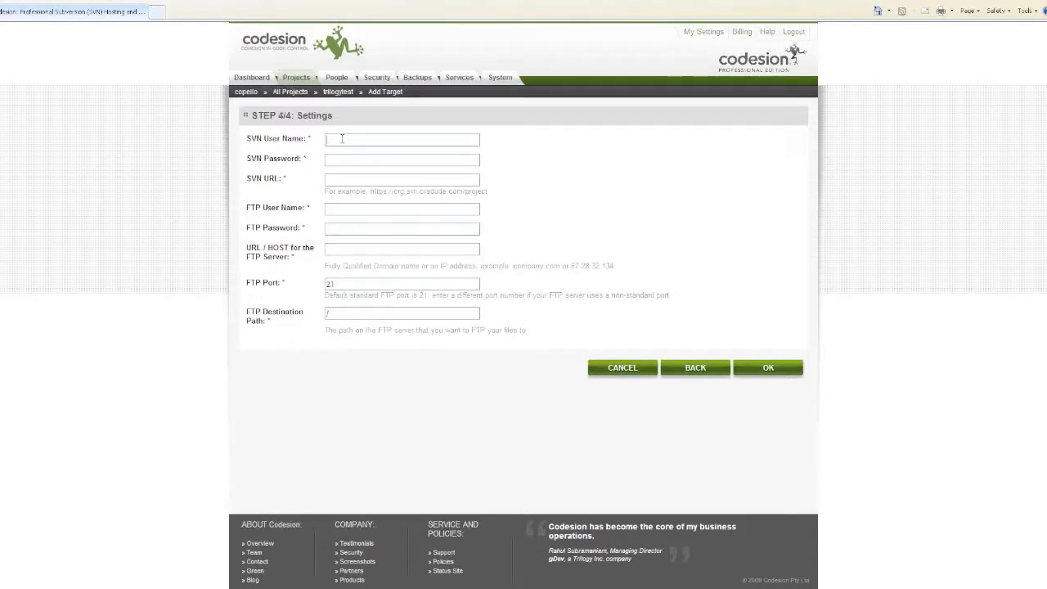
type("te3st")
key("BackSpace")
key("BackSpace")
key("BackSpace")
type("st")
key("Tab")
type("test")
key("Tab")
type("https://org.svn.cvsdude.com/project/")
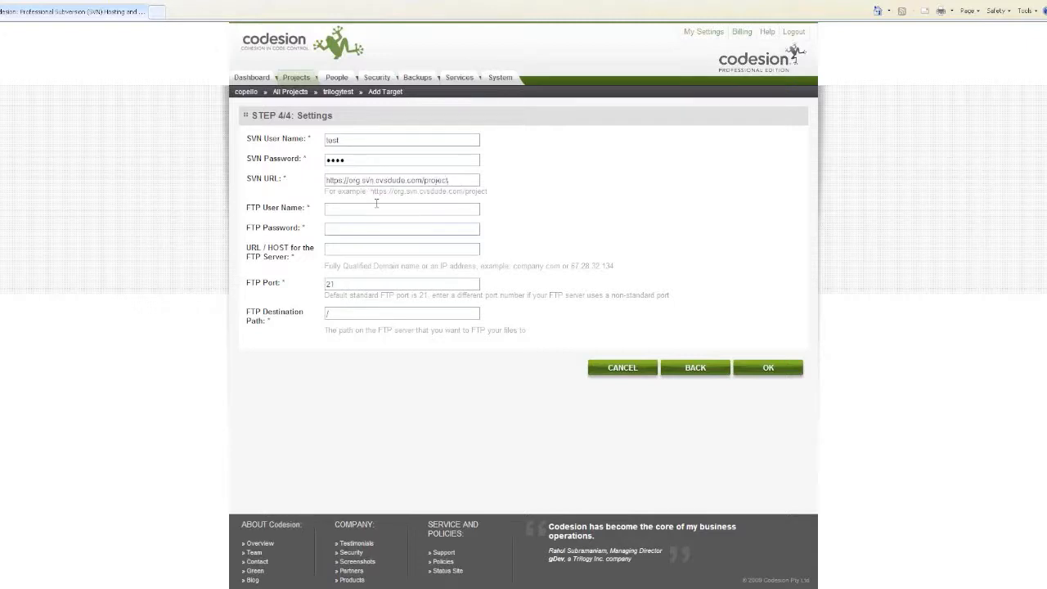
- Enter the FTP user name and password, set host testserver.com, and save the FTP 2 target
left_click(376, 208)
type("test")
key("Tab")
type("test")
key("Tab")
type("testserver.com")
left_click(769, 368)
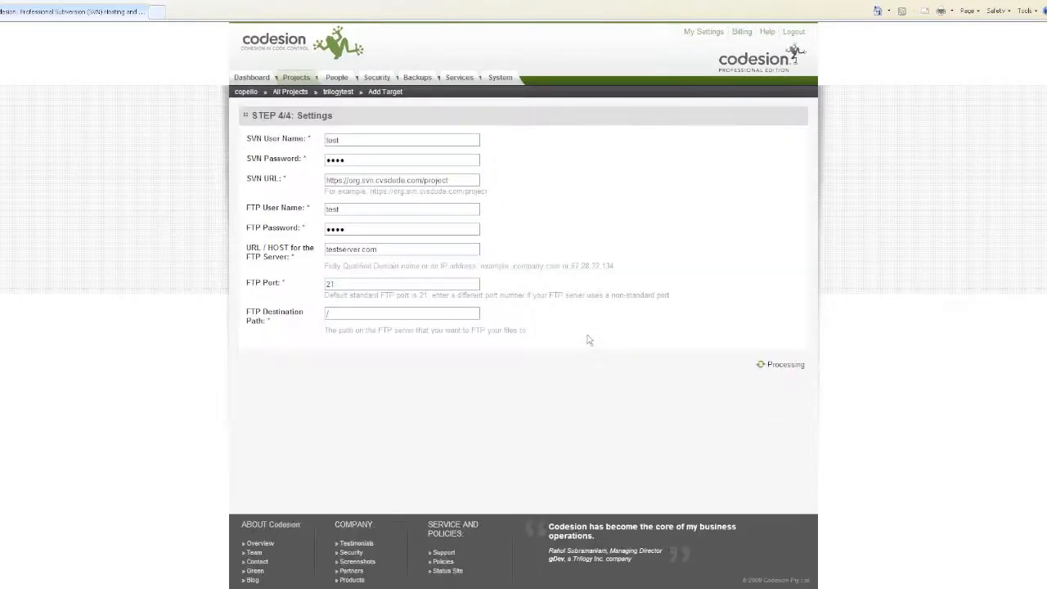
- Scroll to Quick Publish and highlight the new FTP 2 row with its SVN FTP Deploy recipe
scroll(572, 337, "down", 3)
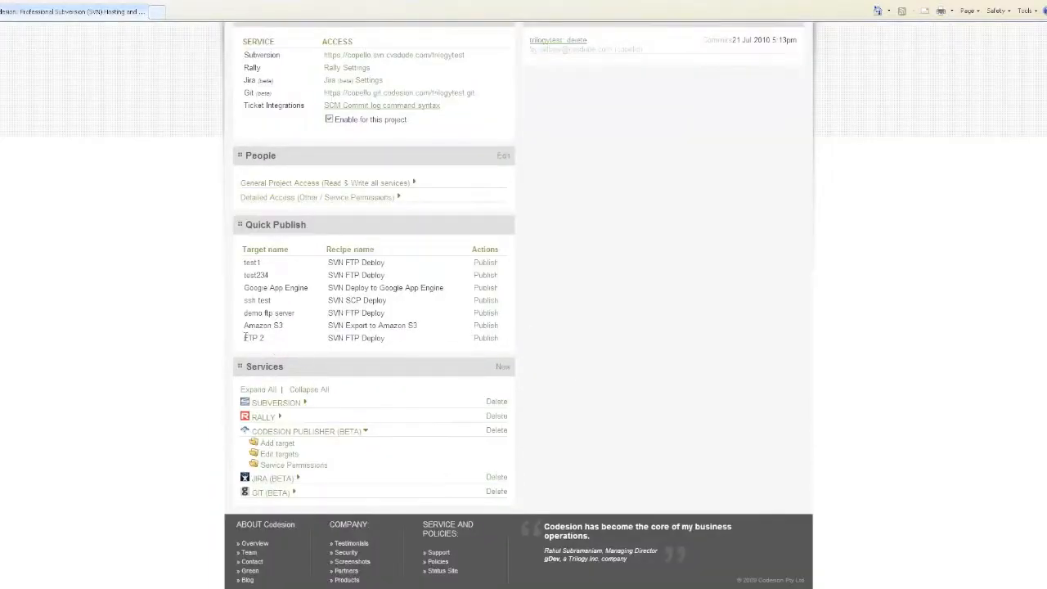
left_click_drag(243, 338, 395, 338)
left_click_drag(474, 342, 487, 342)
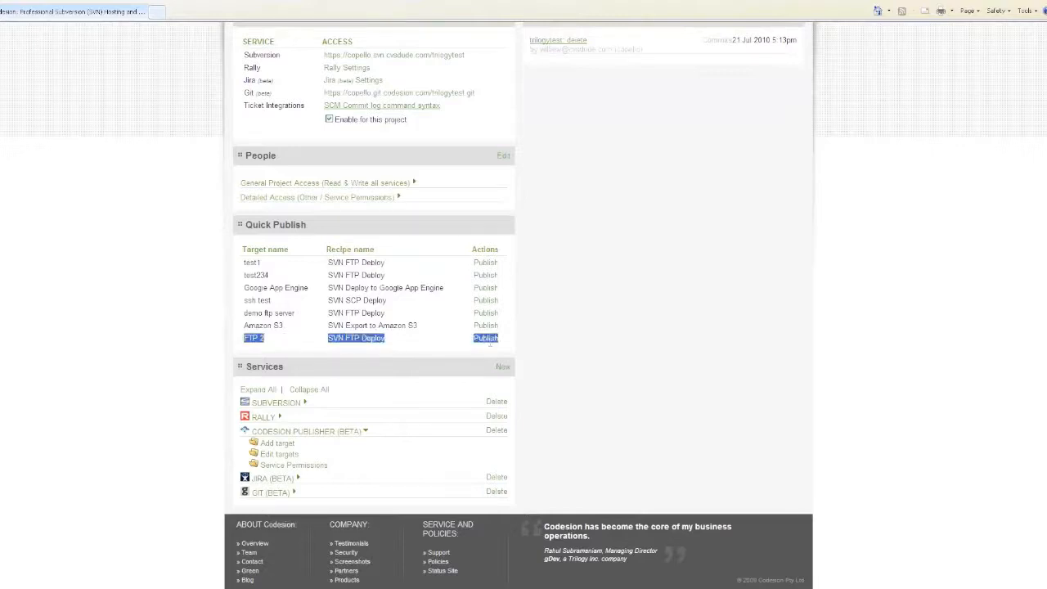
left_click(405, 346)
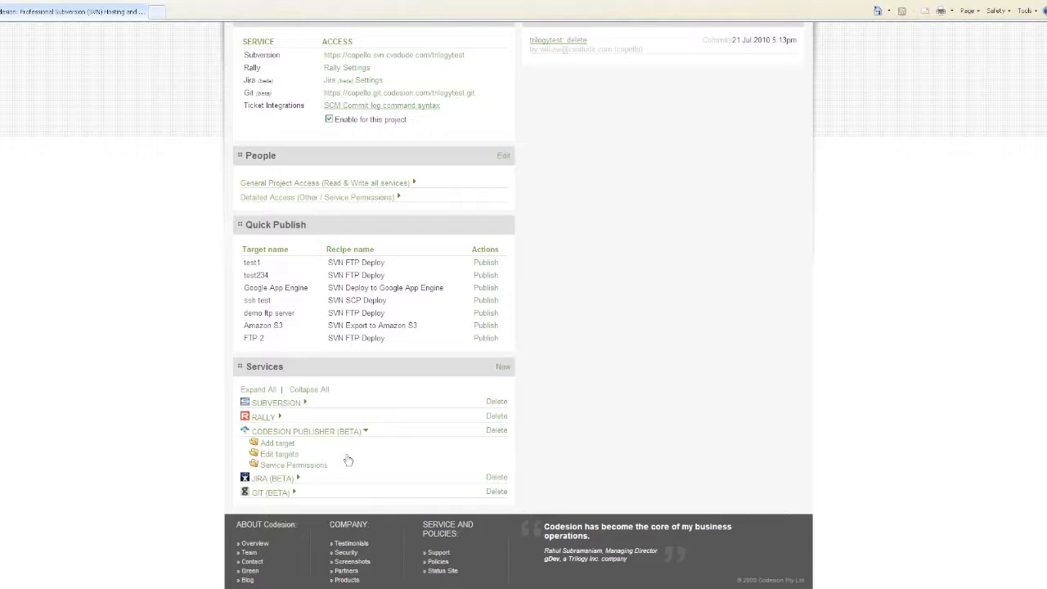
- Expand the Subversion links and open the C: drive in Explorer via Start > Run
left_click(300, 403)
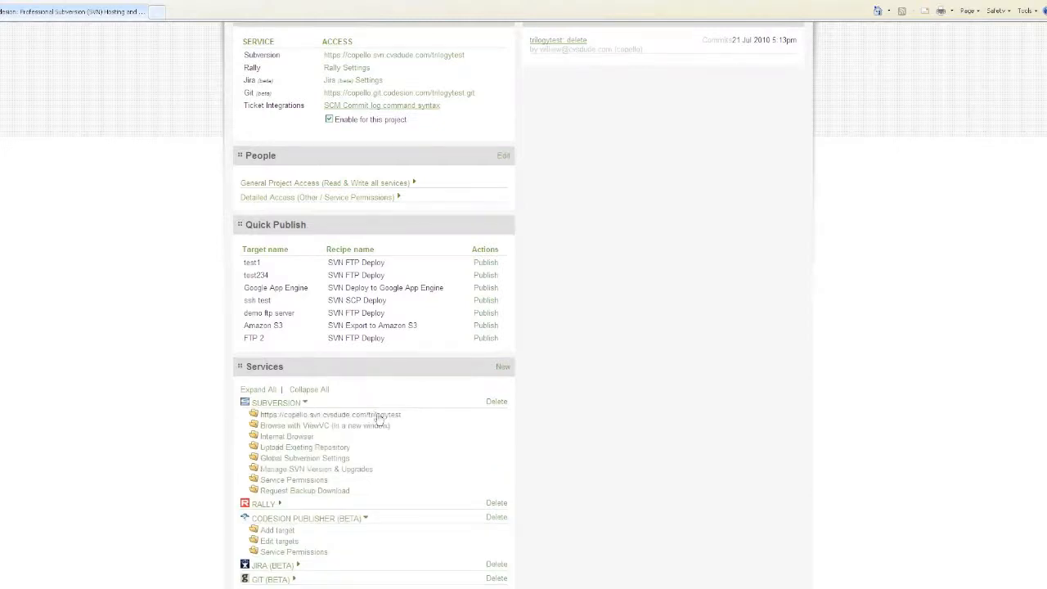
scroll(379, 418, "down", 2)
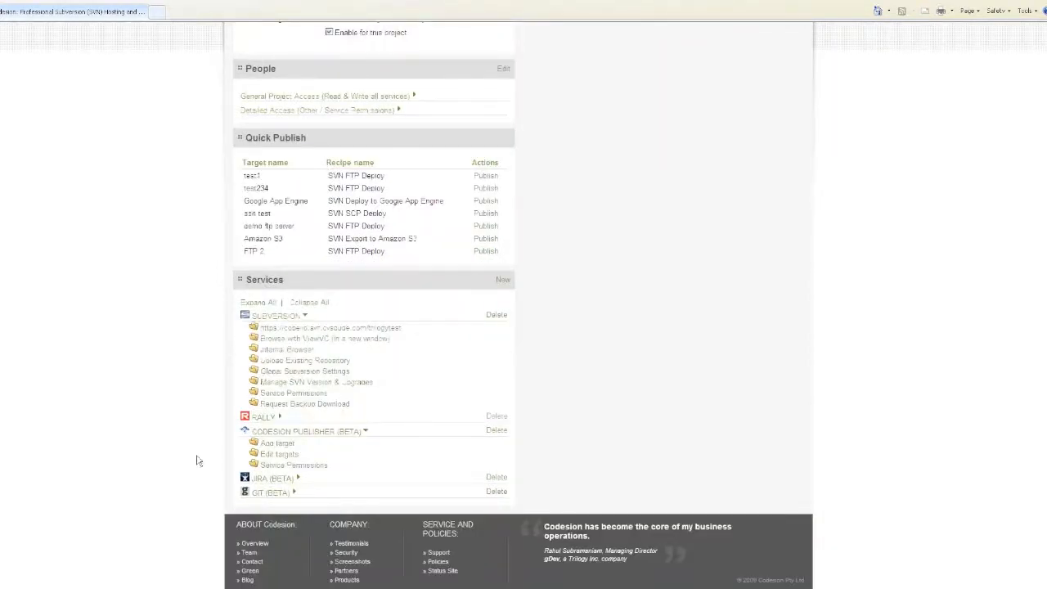
left_click(47, 585)
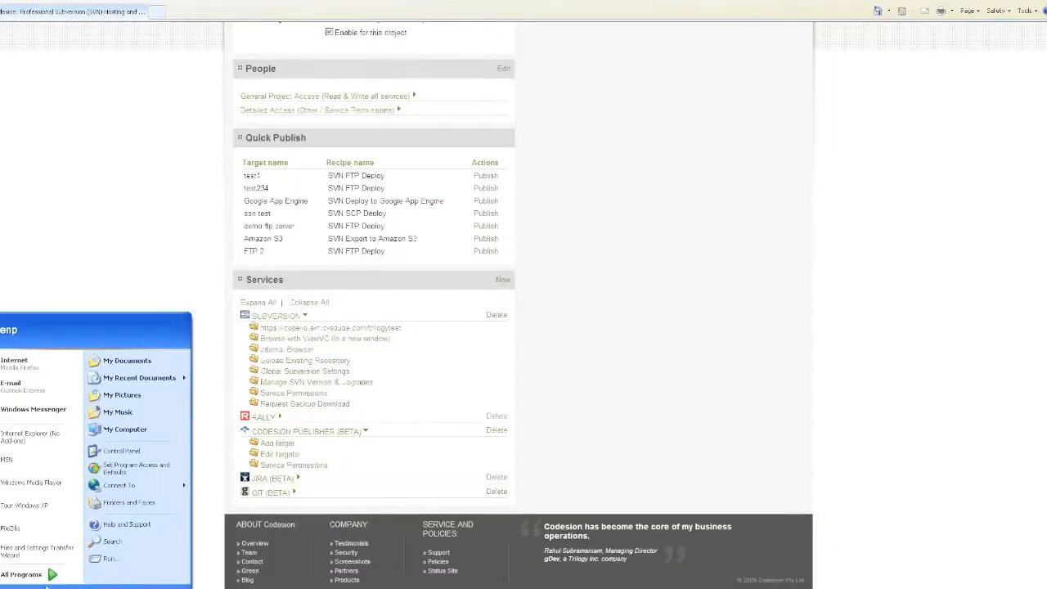
left_click(100, 559)
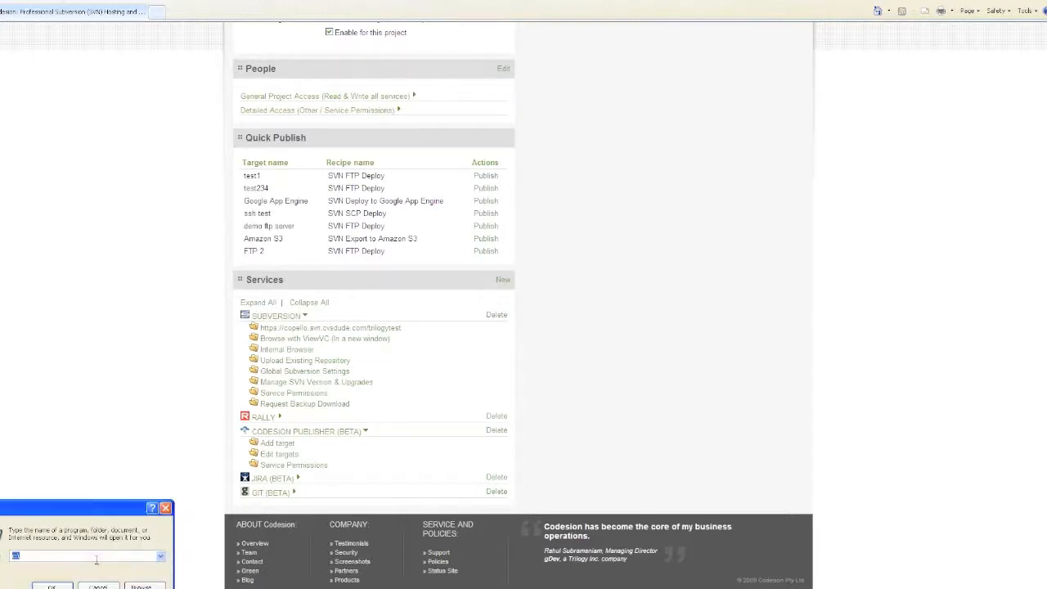
key("Return")
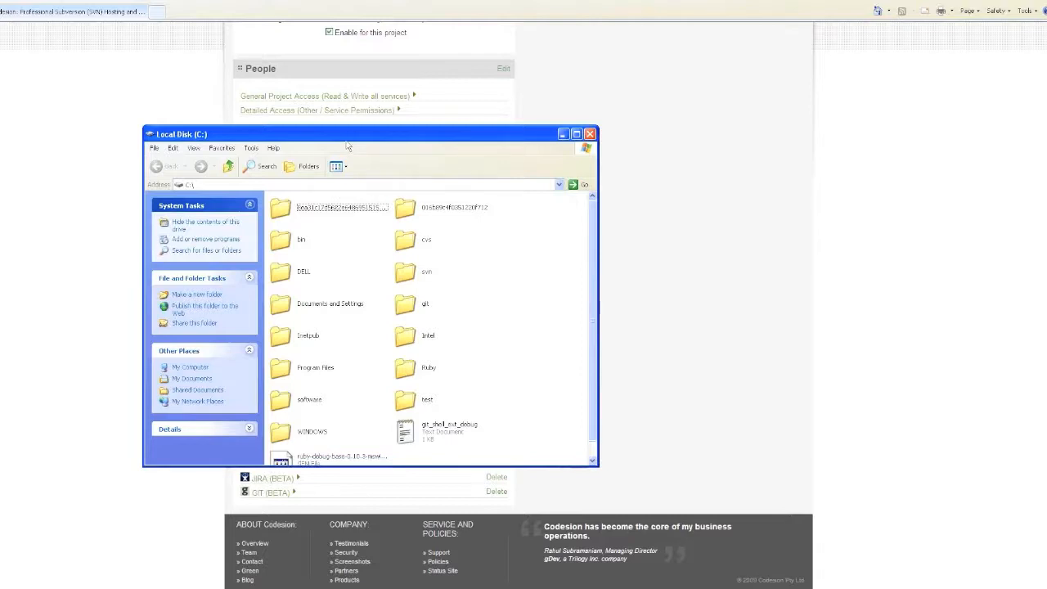
left_click_drag(347, 134, 511, 91)
- View C:\test with deploy and ftpdeploy, then select the repository URL in Codesion
double_click(568, 356)
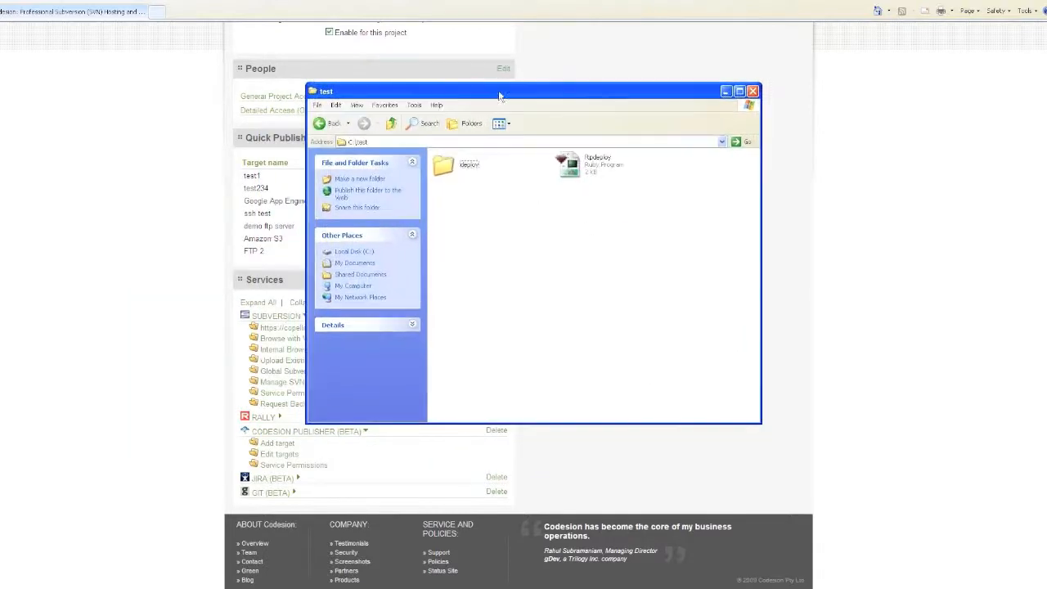
left_click_drag(496, 99, 649, 84)
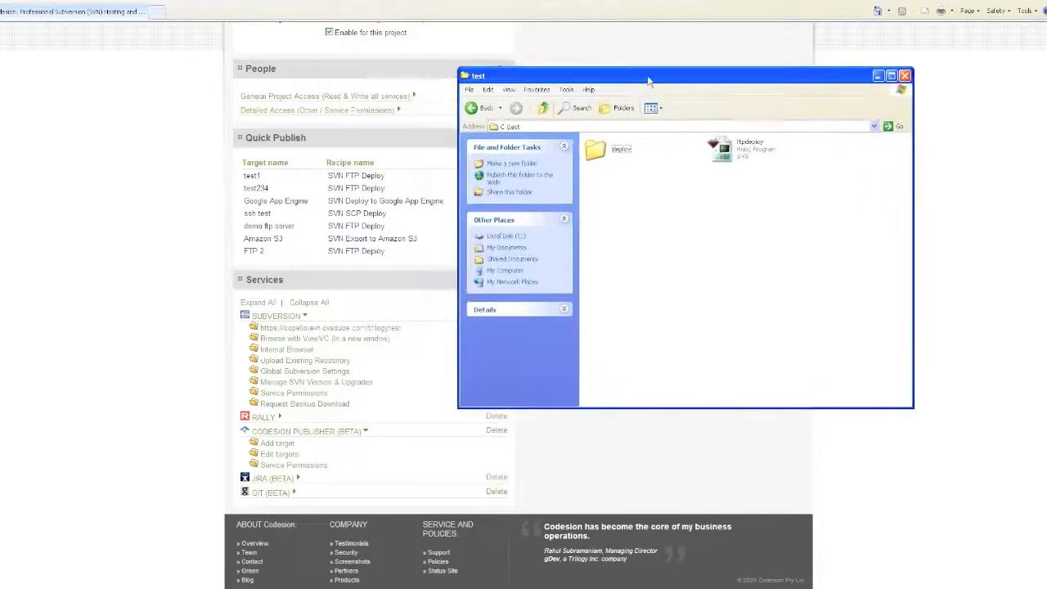
left_click(413, 337)
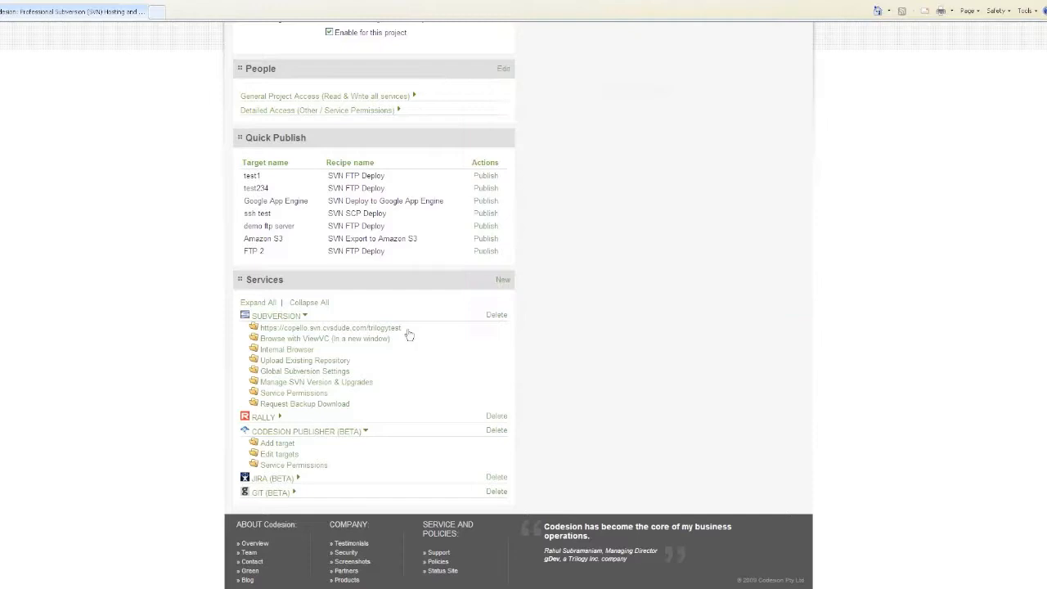
left_click_drag(401, 328, 264, 327)
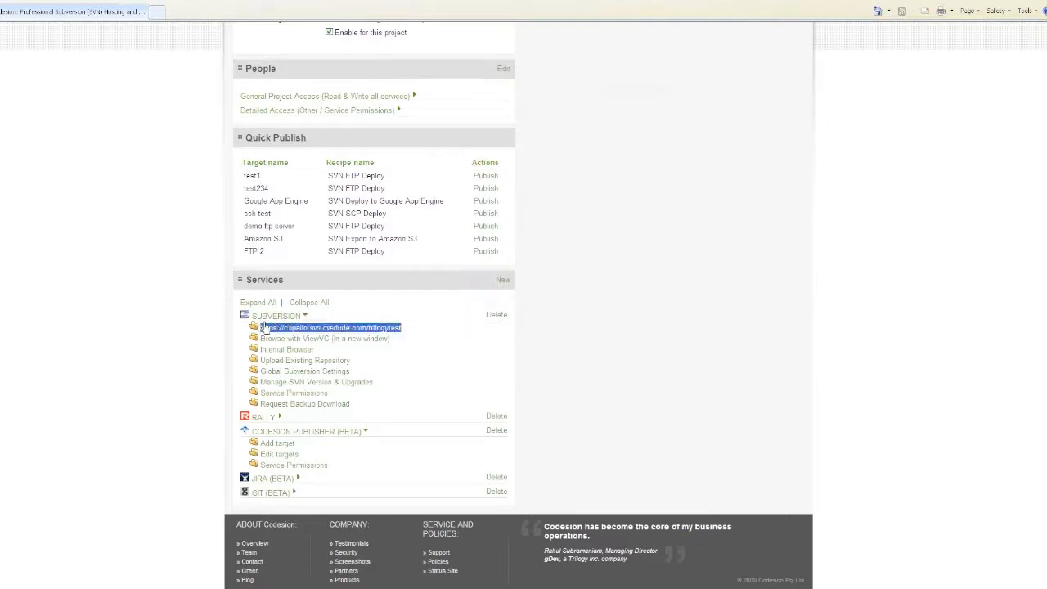